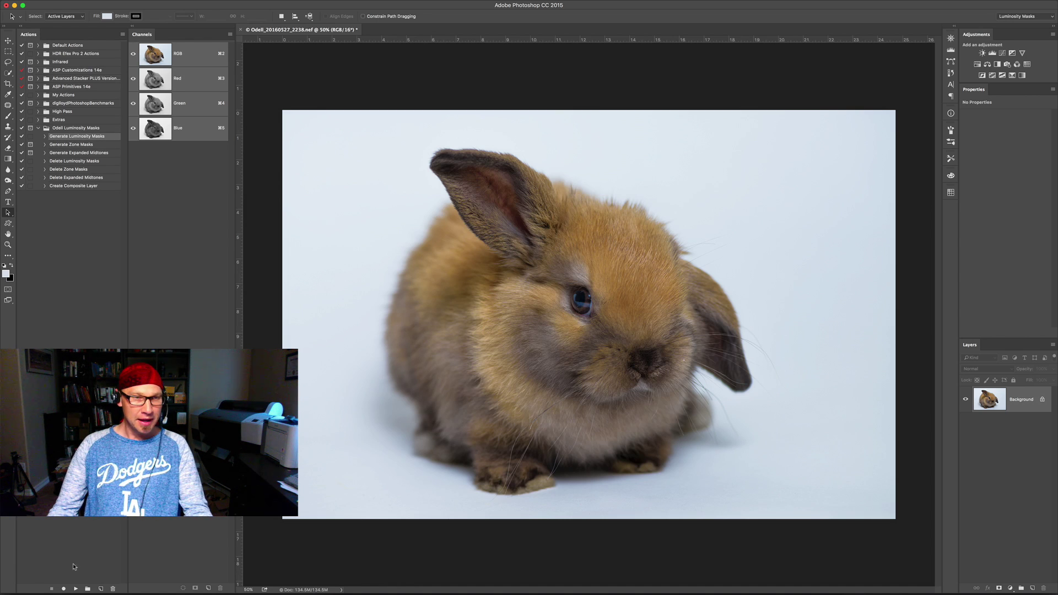
Step: Run the Generate Luminosity Masks action, collapse the Actions panel, and fit the bunny photo to the window
{"action": "left_click", "coordinate": [76, 588]}
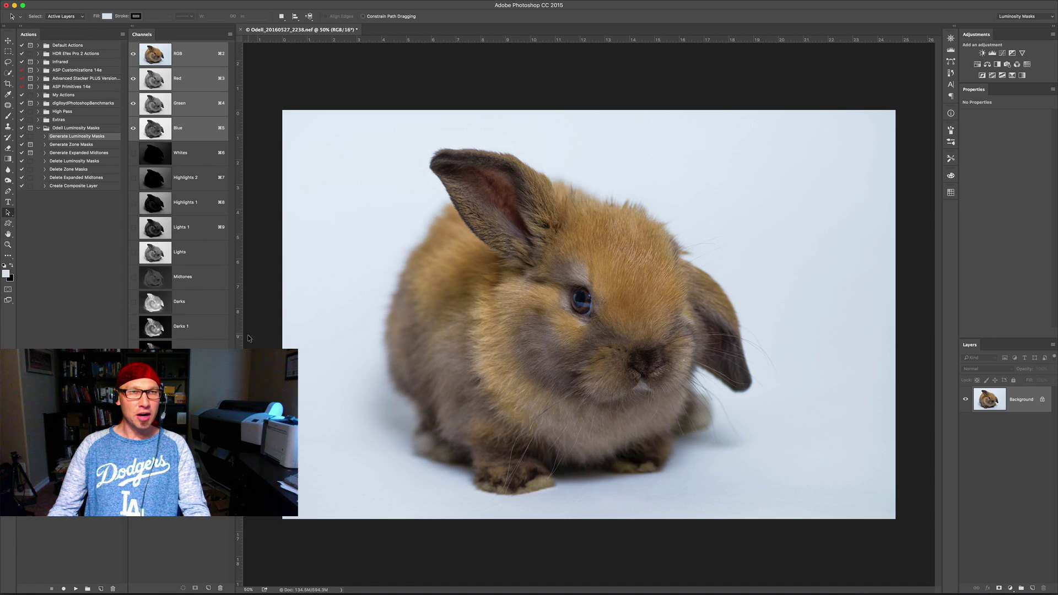
{"action": "double_click", "coordinate": [23, 28]}
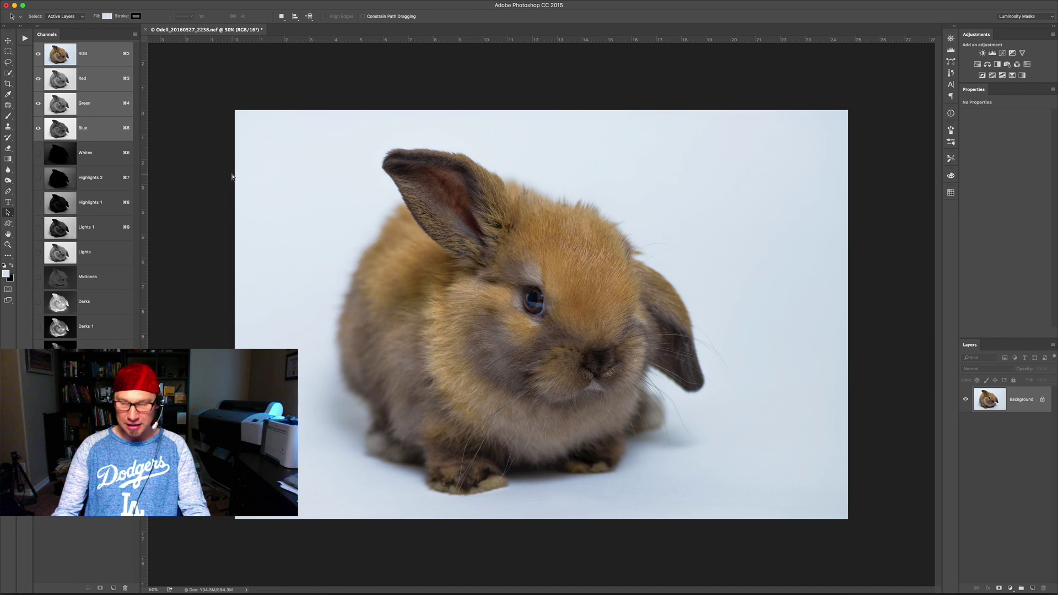
{"action": "key", "text": "super+0"}
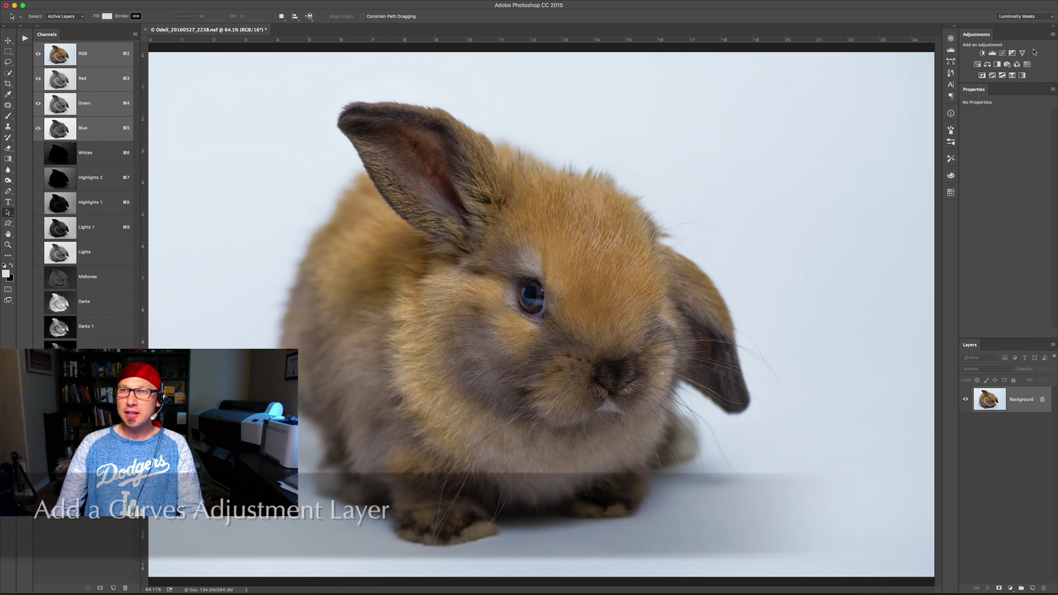
Step: Add a Curves adjustment layer and widen the side panel dock
{"action": "left_click", "coordinate": [1003, 54]}
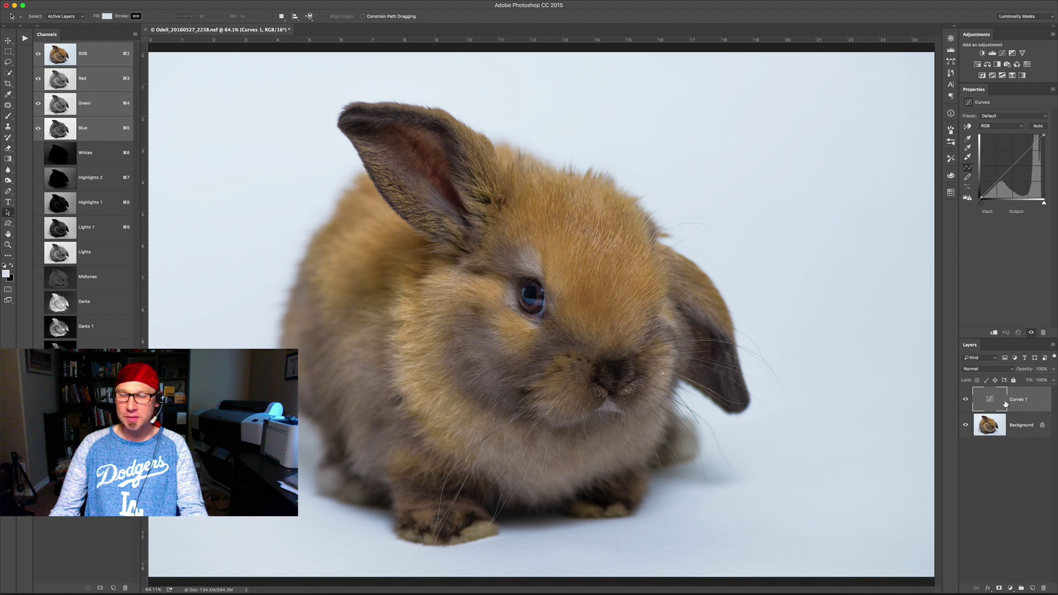
{"action": "left_click_drag", "start_coordinate": [959, 389], "coordinate": [939, 389]}
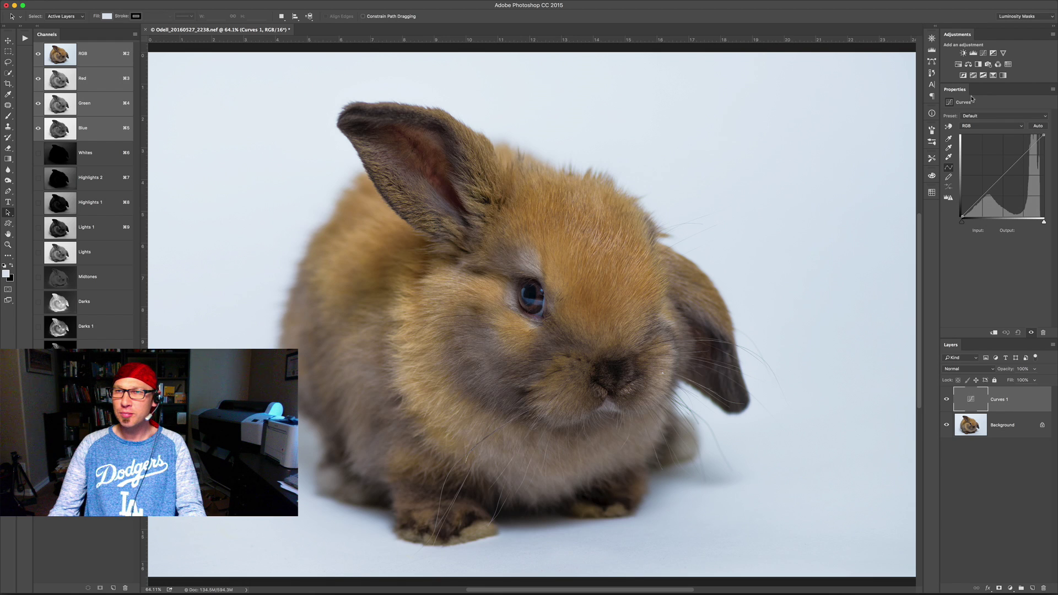
Step: Auto-correct the curve using Find Dark & Light Colors with Snap Neutral Midtones enabled
{"action": "left_click", "coordinate": [1039, 126], "text": "alt"}
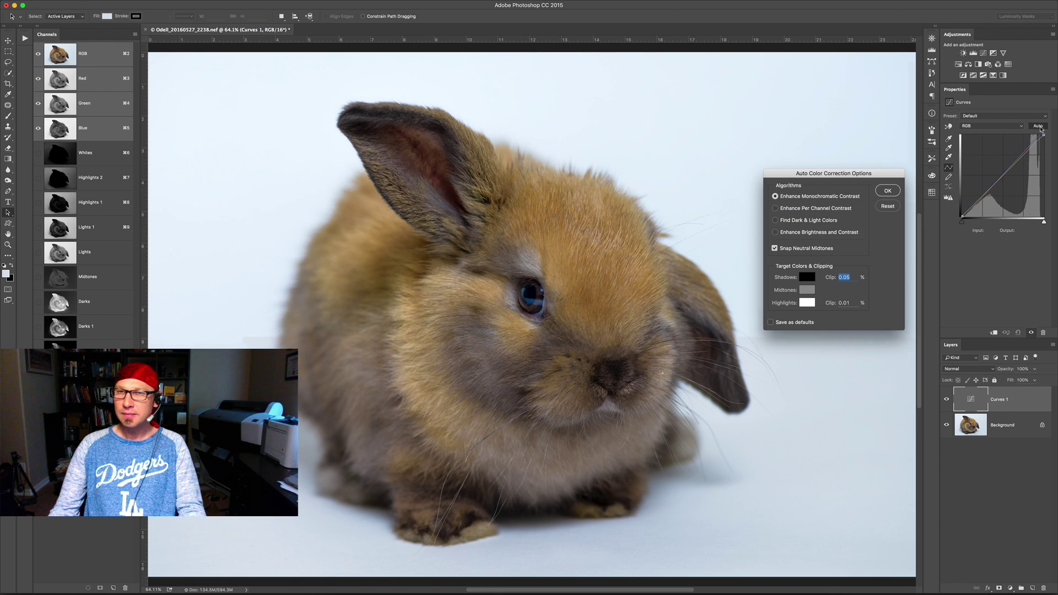
{"action": "left_click", "coordinate": [775, 221]}
{"action": "left_click", "coordinate": [775, 249]}
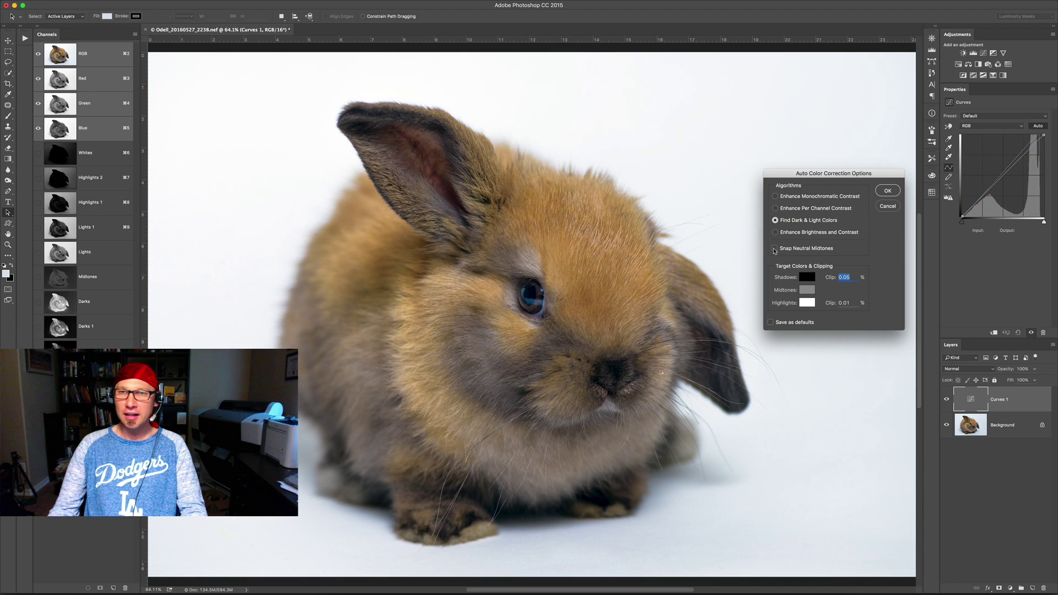
{"action": "left_click", "coordinate": [776, 250]}
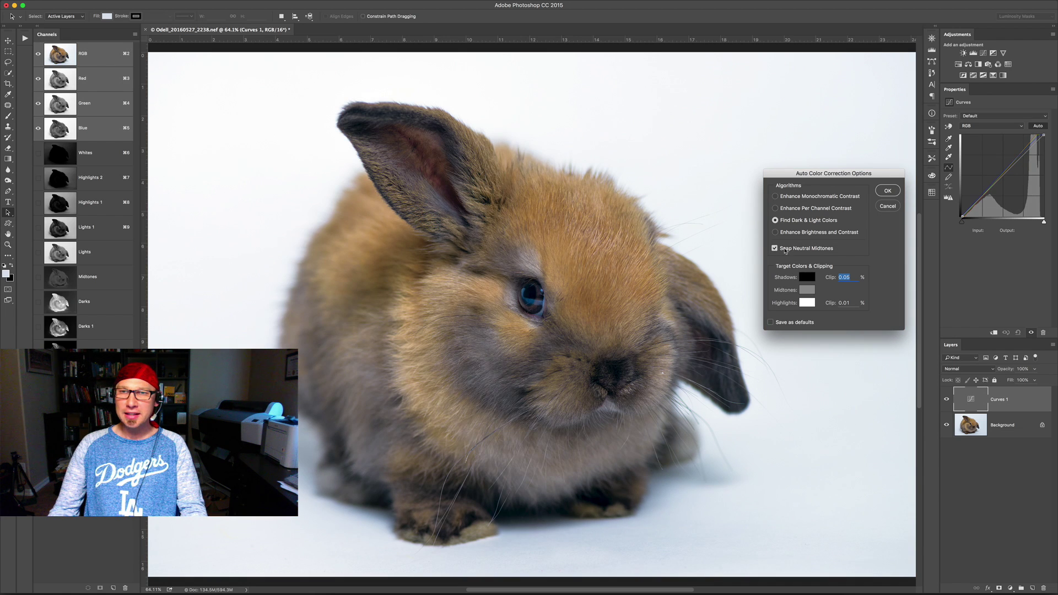
{"action": "left_click_drag", "start_coordinate": [840, 172], "coordinate": [931, 232]}
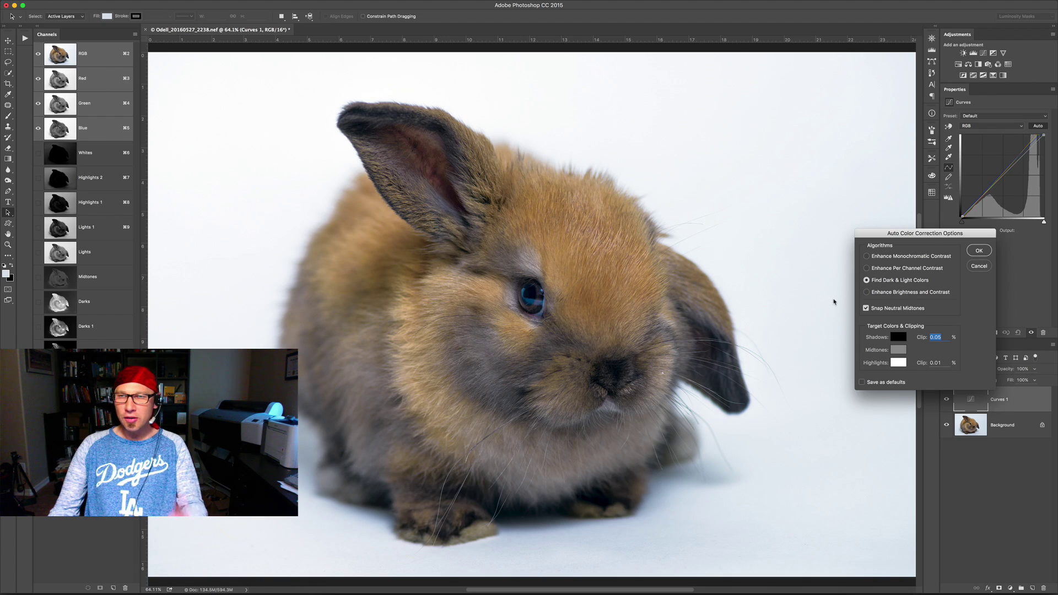
{"action": "left_click", "coordinate": [979, 251]}
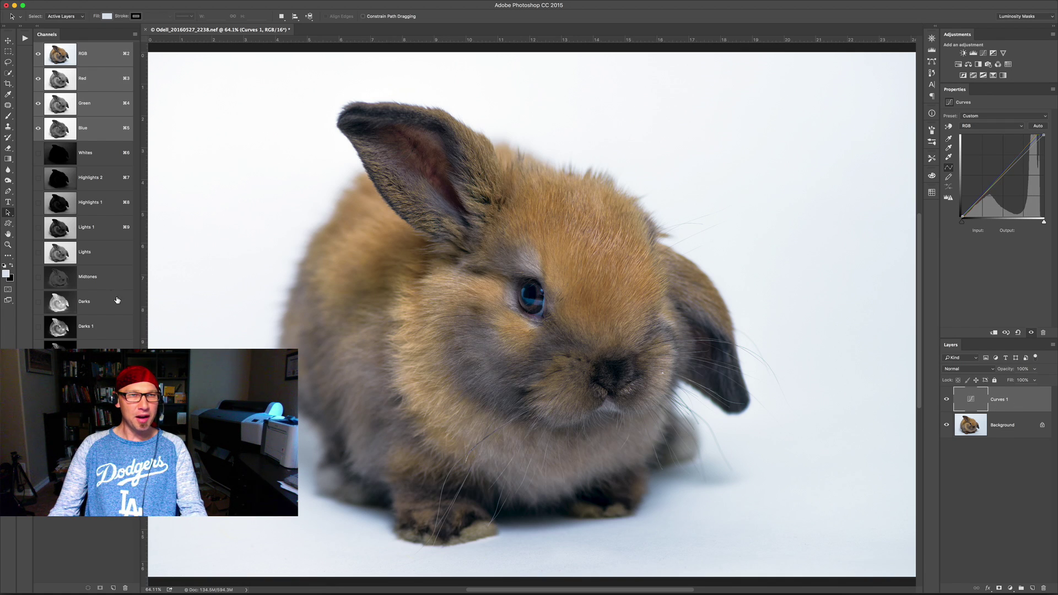
Step: Load the Highlights 1 luminosity channel as a selection and return to the RGB composite view
{"action": "left_click", "coordinate": [66, 204]}
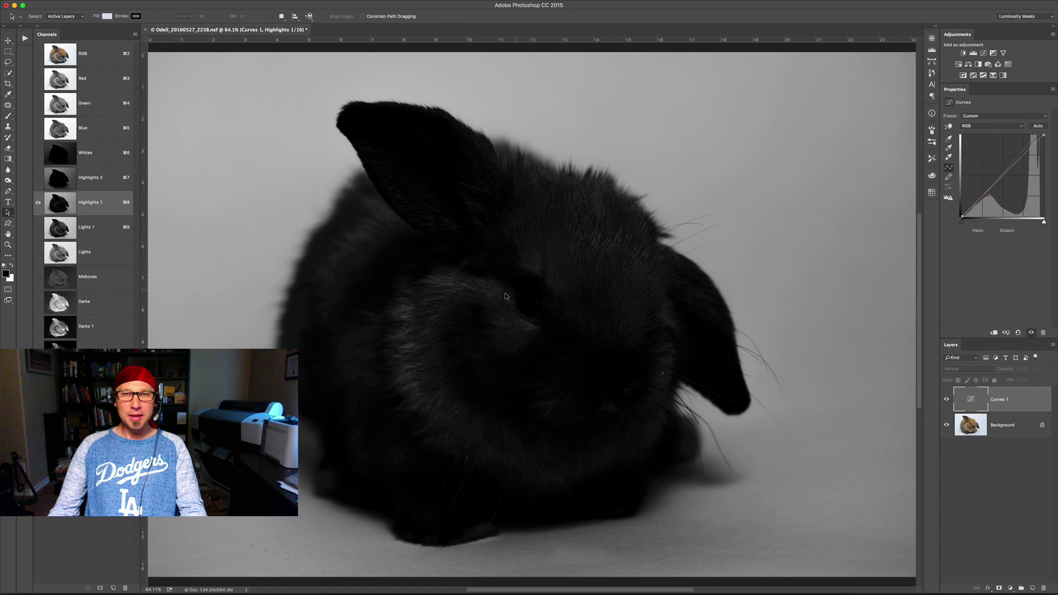
{"action": "left_click", "coordinate": [62, 207], "text": "super"}
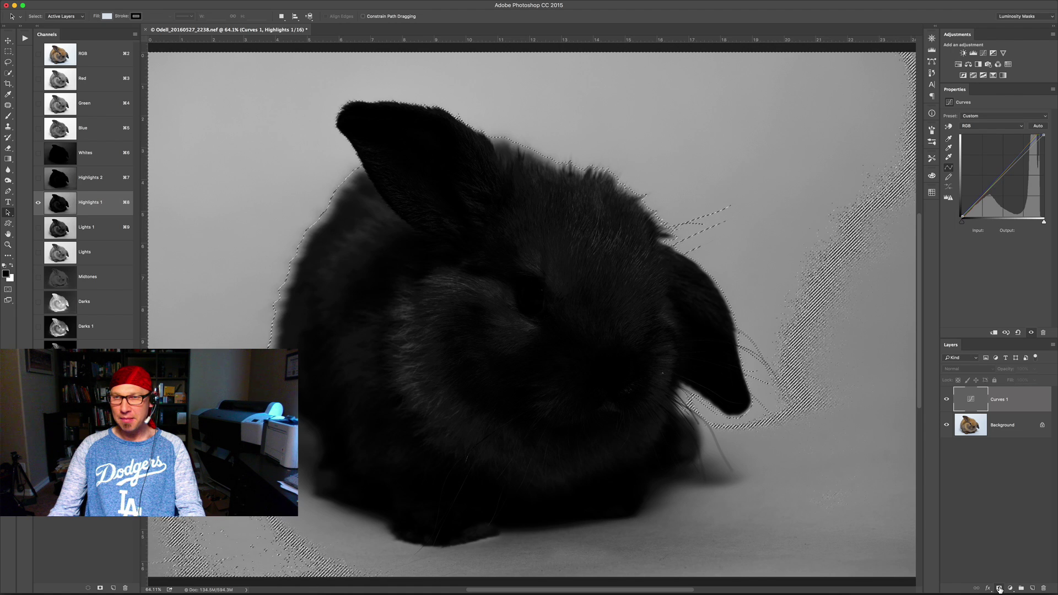
{"action": "key", "text": "super+2"}
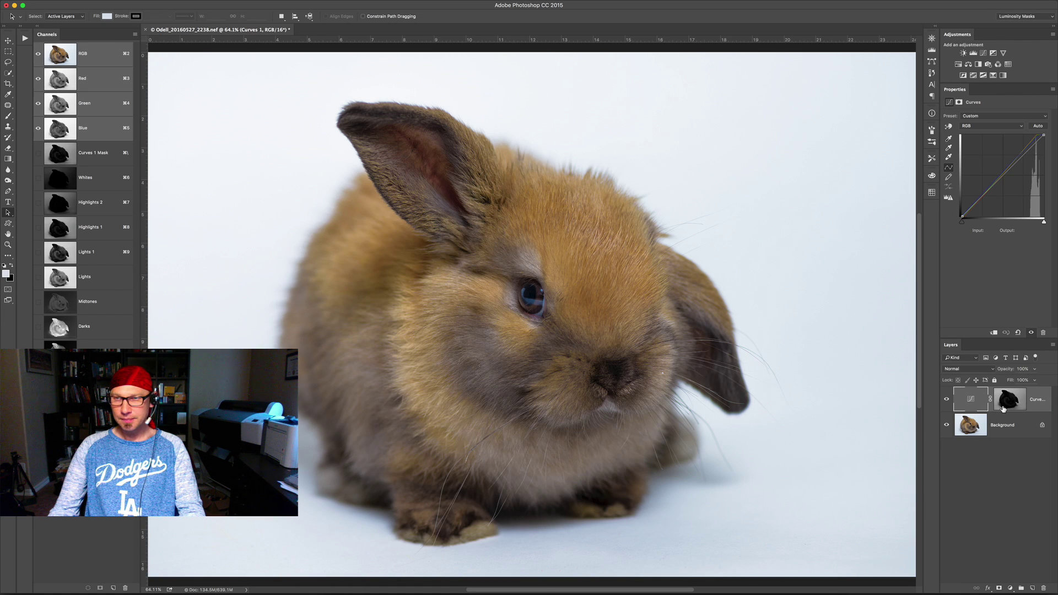
{"action": "left_click", "coordinate": [946, 399]}
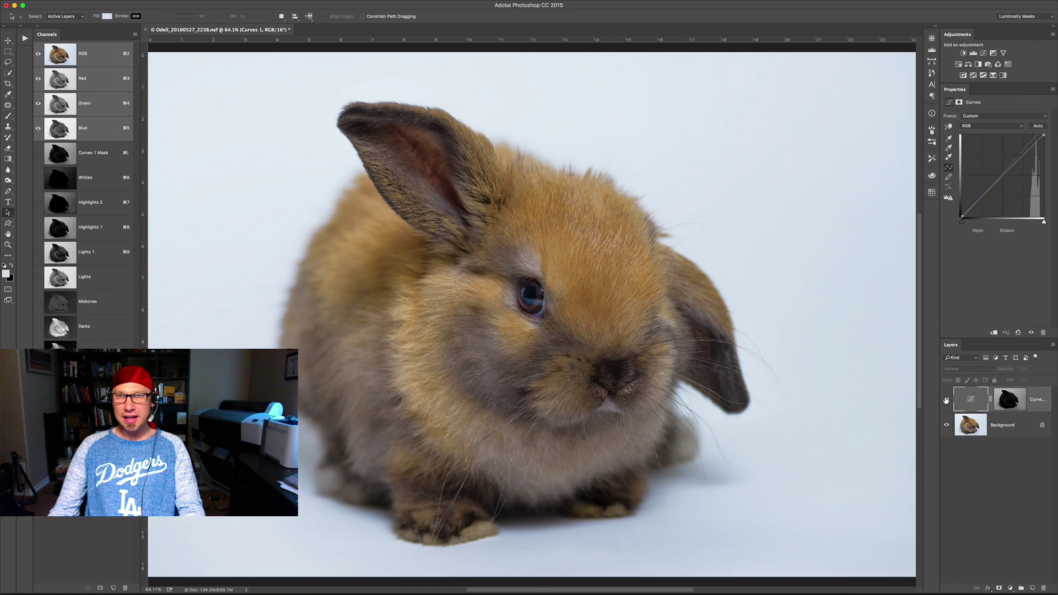
Step: Compare the Curves 1 correction on and off, then delete its layer mask
{"action": "left_click", "coordinate": [946, 400]}
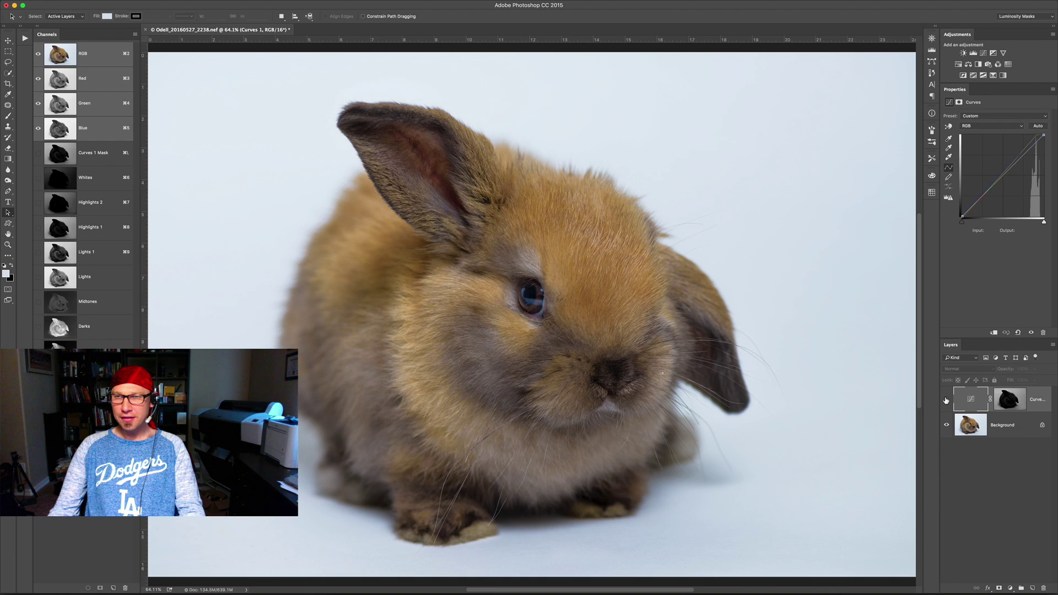
{"action": "left_click", "coordinate": [947, 400]}
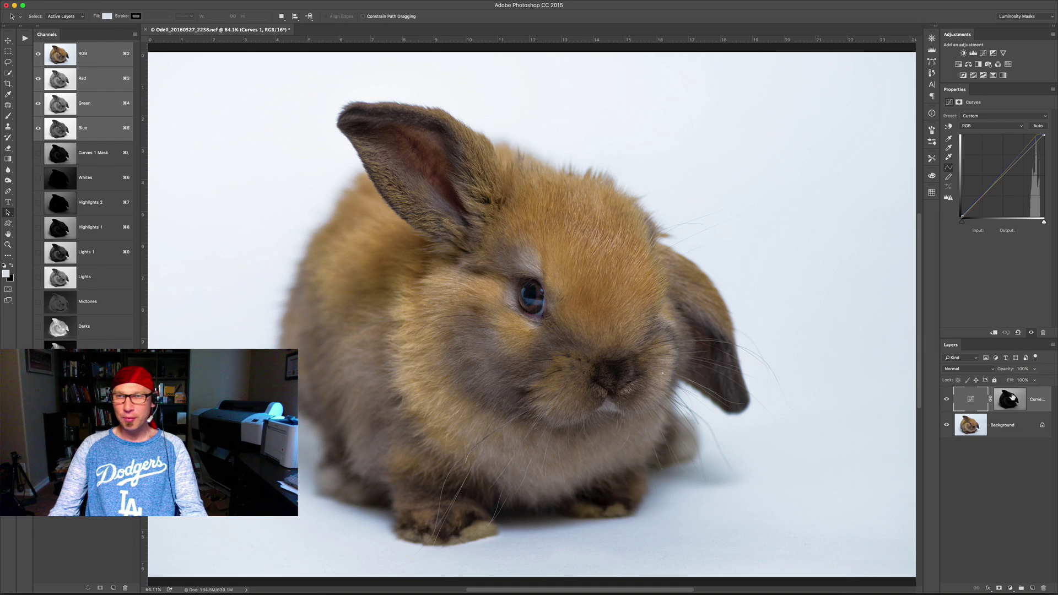
{"action": "left_click", "coordinate": [1017, 399]}
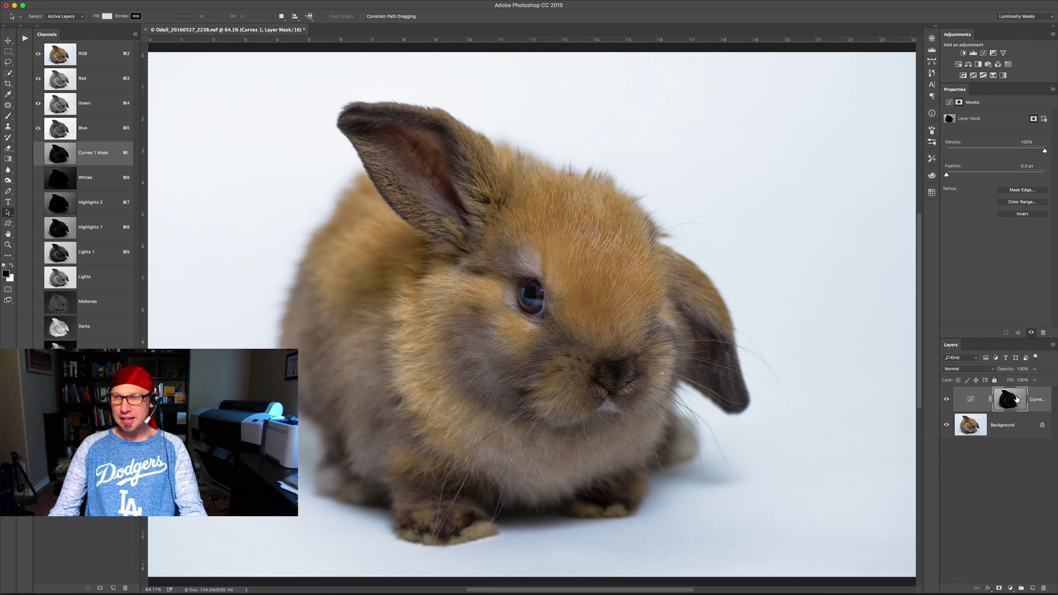
{"action": "left_click", "coordinate": [1044, 588]}
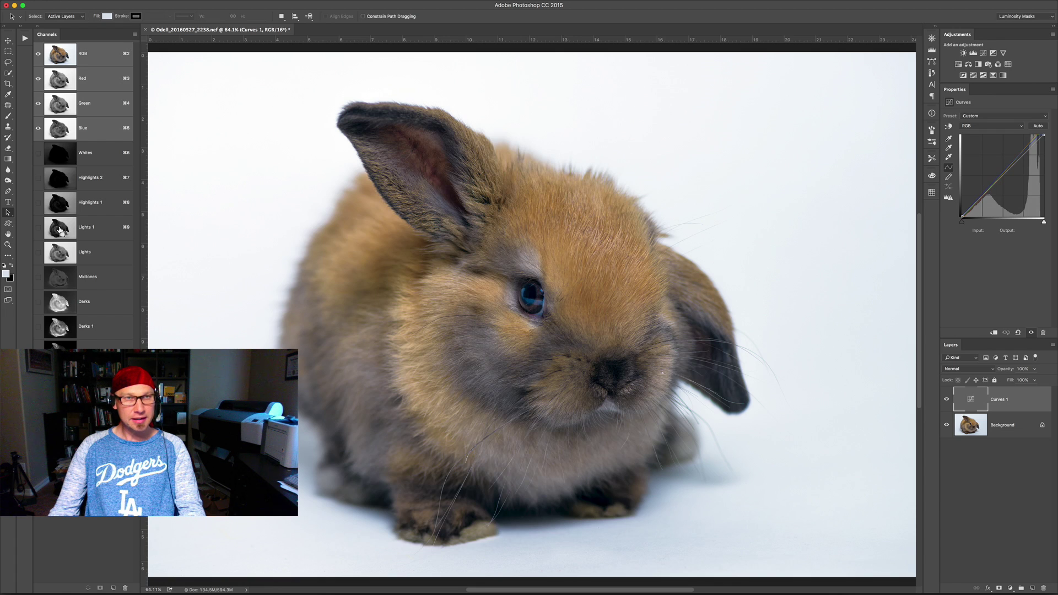
Step: Mask Curves 1 with the Lights 1 channel selection and toggle the mask to compare
{"action": "left_click", "coordinate": [61, 230], "text": "super"}
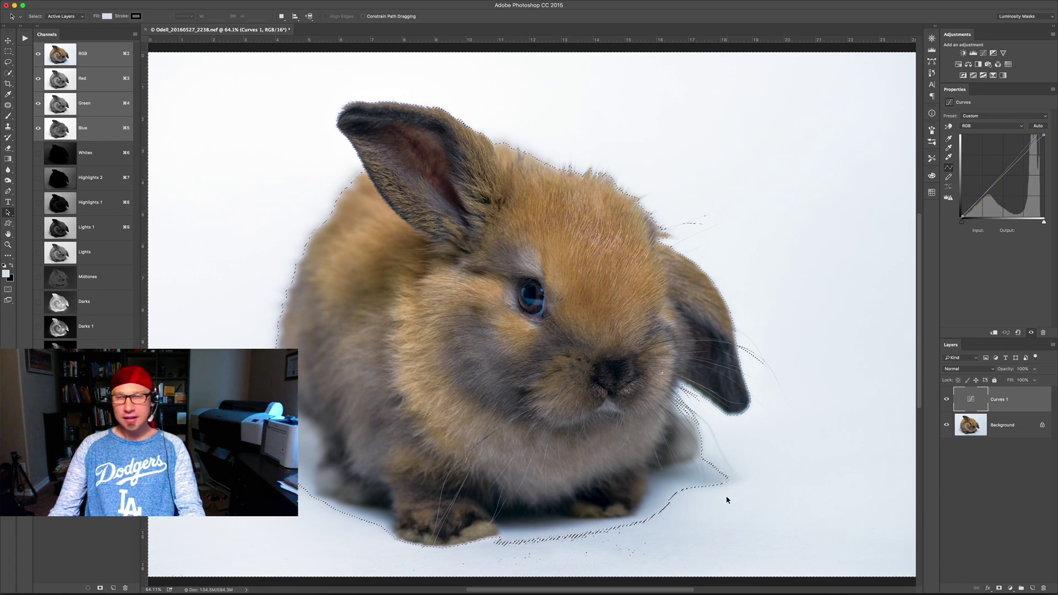
{"action": "left_click", "coordinate": [998, 589]}
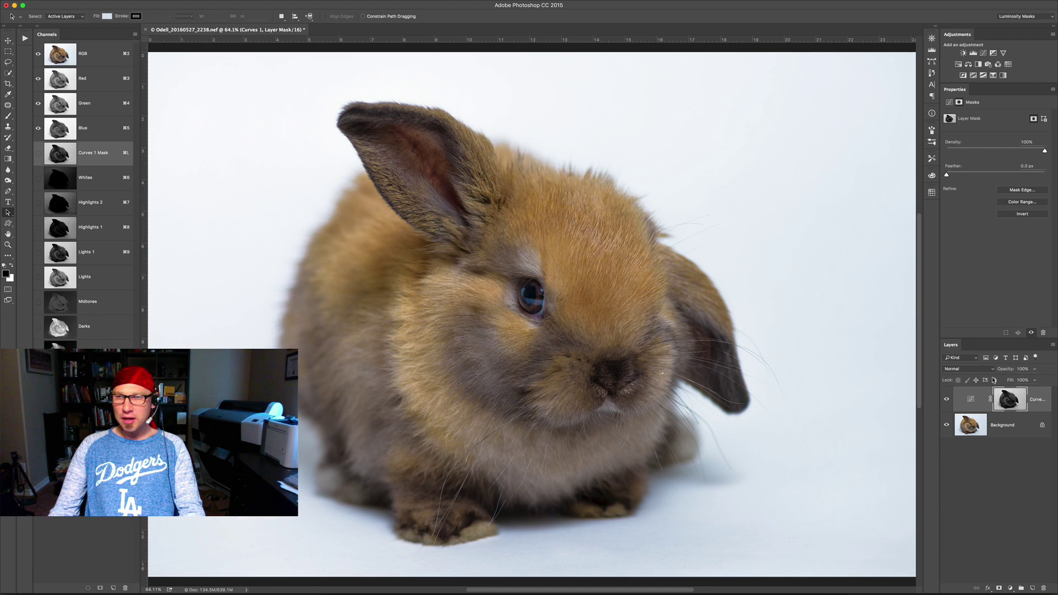
{"action": "left_click", "coordinate": [1016, 401], "text": "shift"}
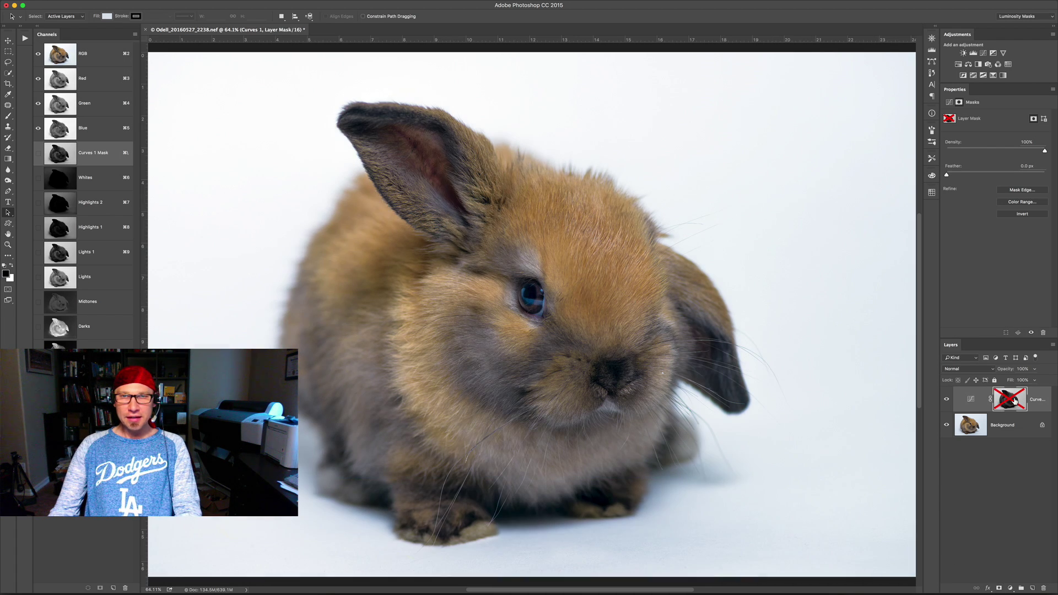
{"action": "left_click", "coordinate": [1016, 401], "text": "shift"}
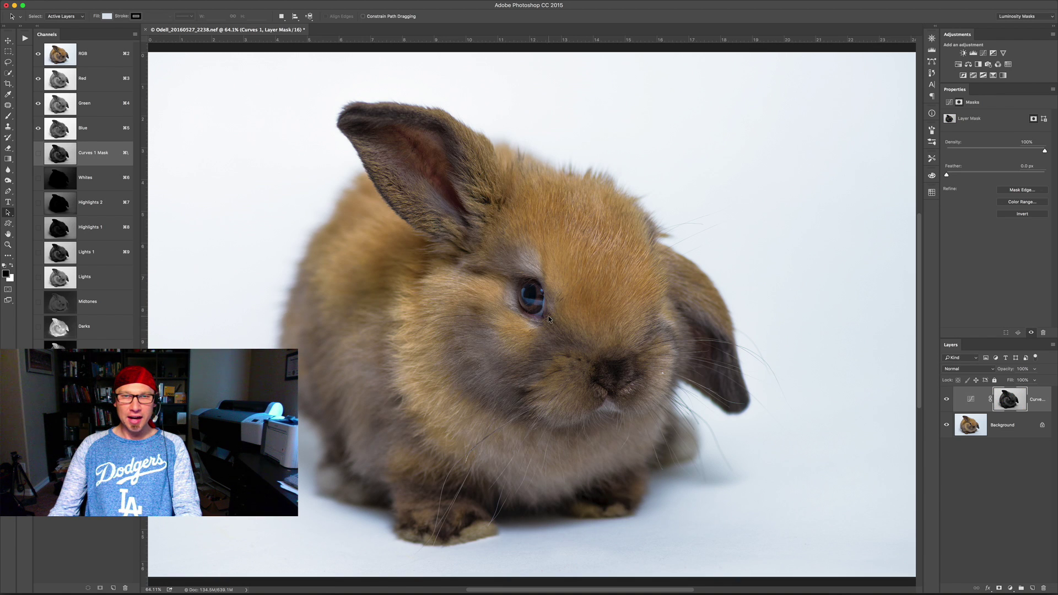
{"action": "left_click", "coordinate": [1016, 399], "text": "shift"}
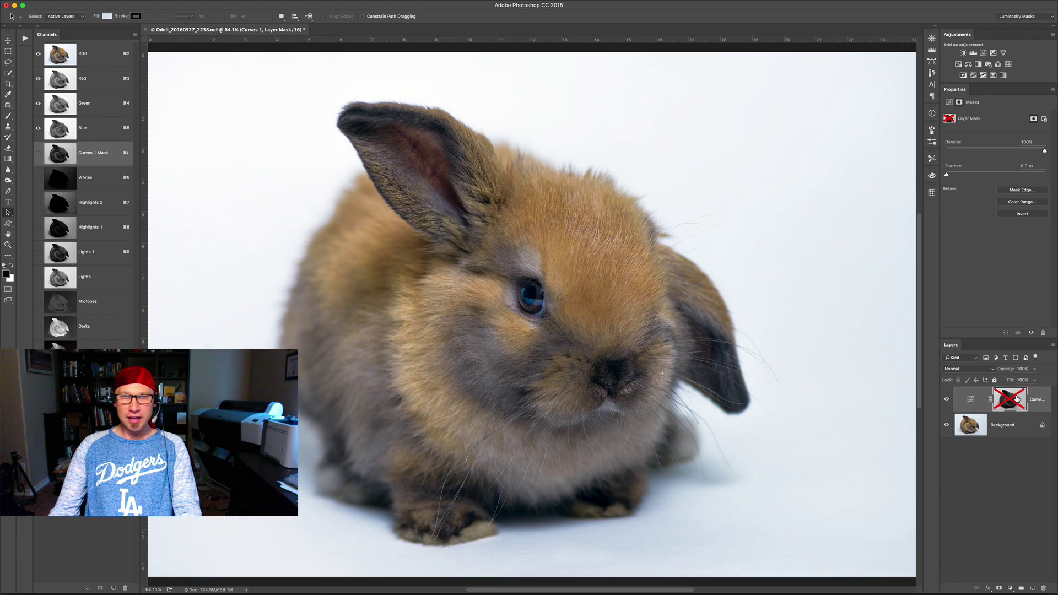
{"action": "left_click", "coordinate": [1016, 400], "text": "shift"}
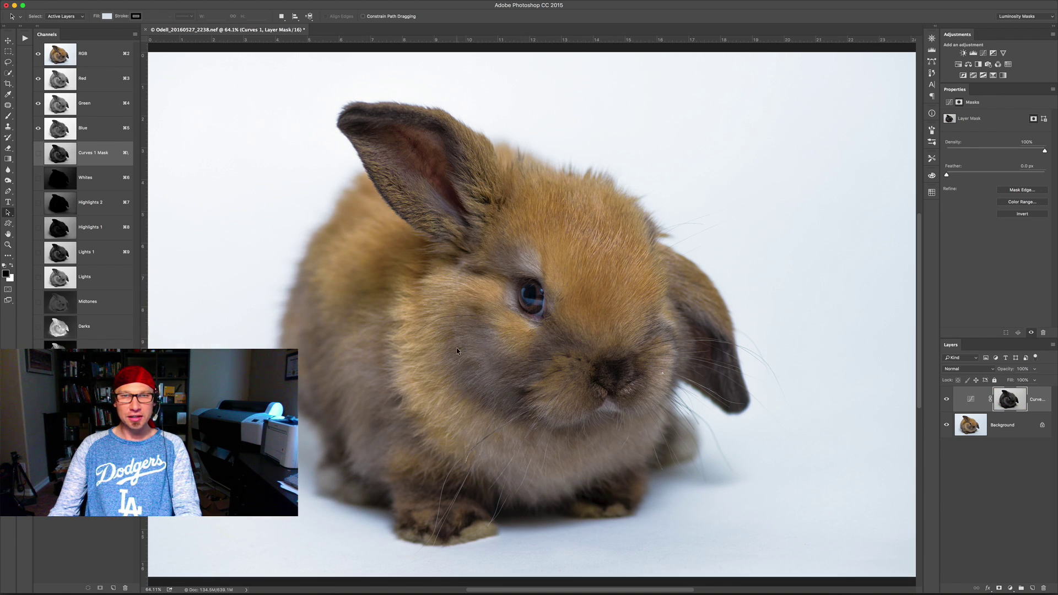
{"action": "left_click", "coordinate": [1003, 399], "text": "shift"}
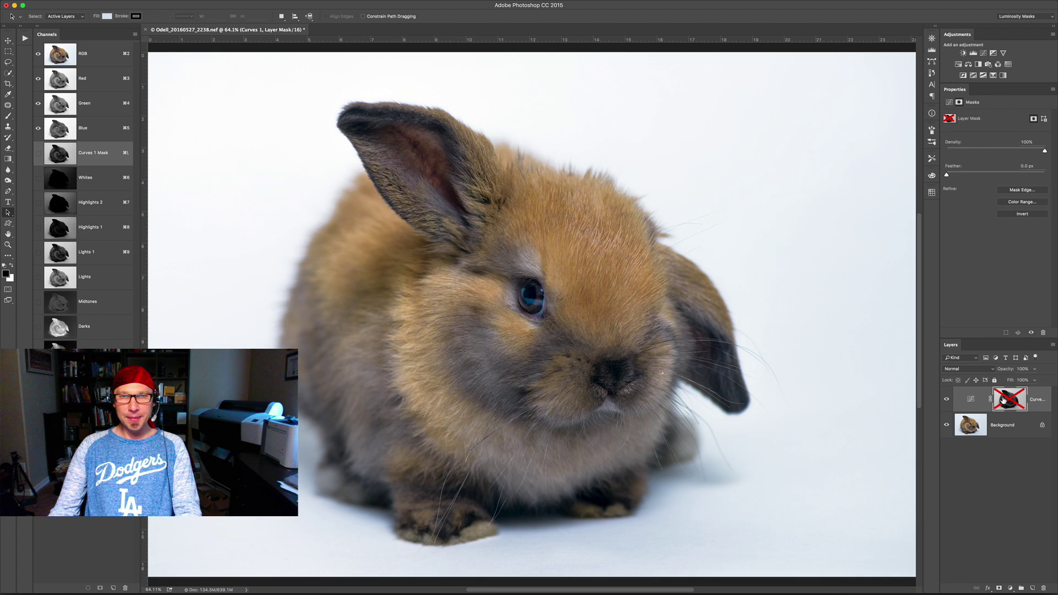
{"action": "left_click", "coordinate": [1003, 400], "text": "shift"}
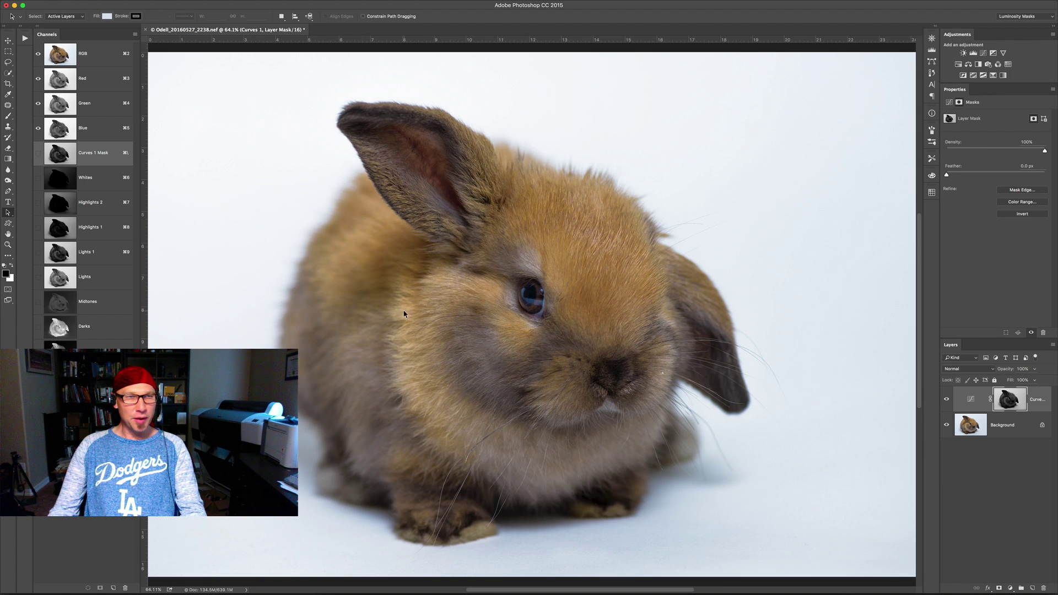
Step: Add a Brightness/Contrast layer masked by Highlights 1 with Brightness 147, then compare it on and off
{"action": "left_click", "coordinate": [61, 231], "text": "super"}
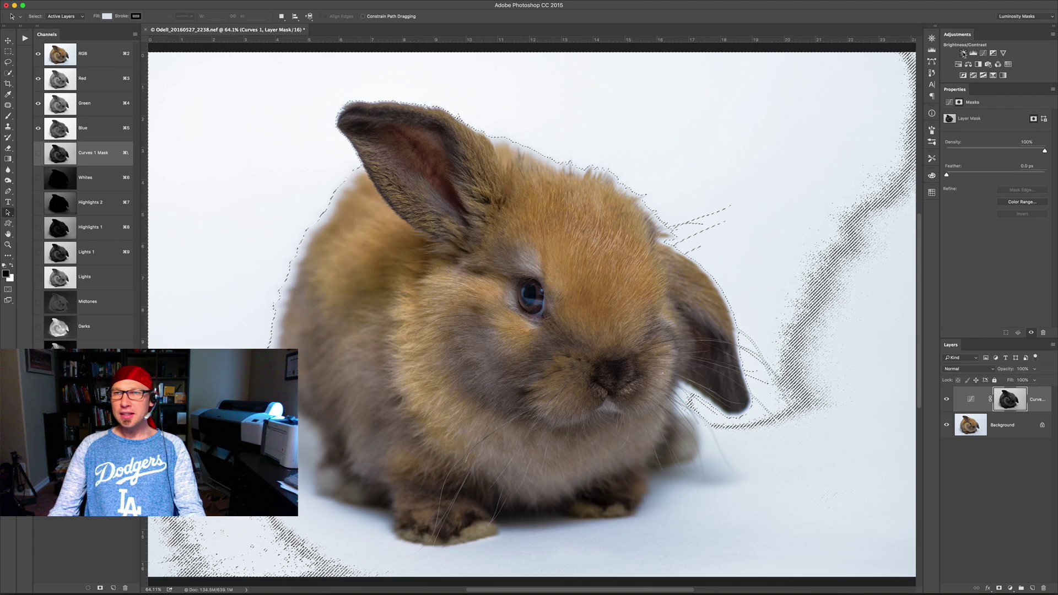
{"action": "left_click", "coordinate": [963, 54]}
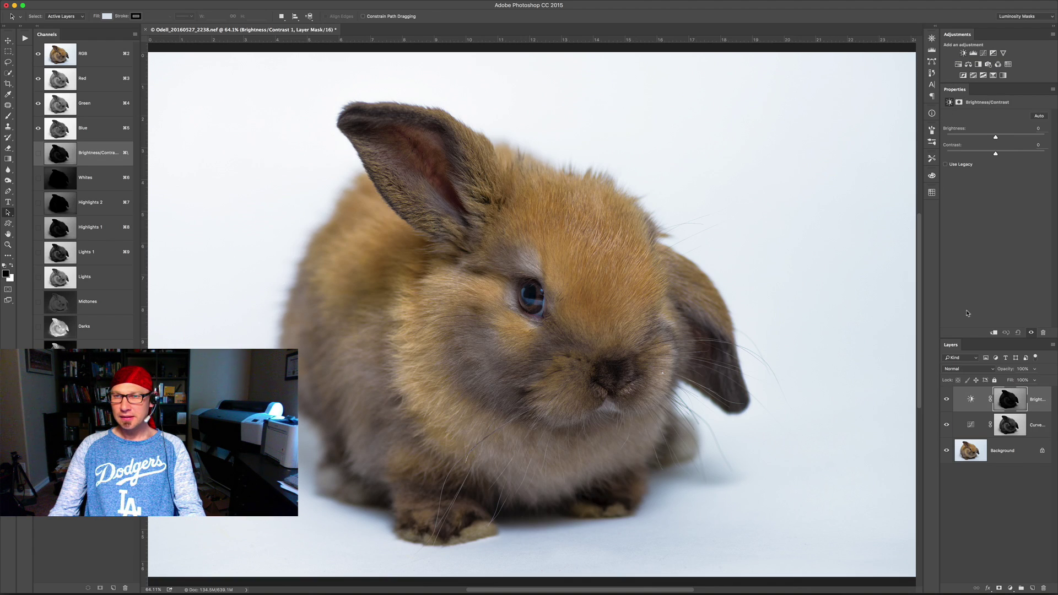
{"action": "mouse_move", "coordinate": [995, 138]}
{"action": "left_mouse_down"}
{"action": "mouse_move", "coordinate": [1045, 138]}
{"action": "mouse_move", "coordinate": [983, 154]}
{"action": "left_mouse_up"}
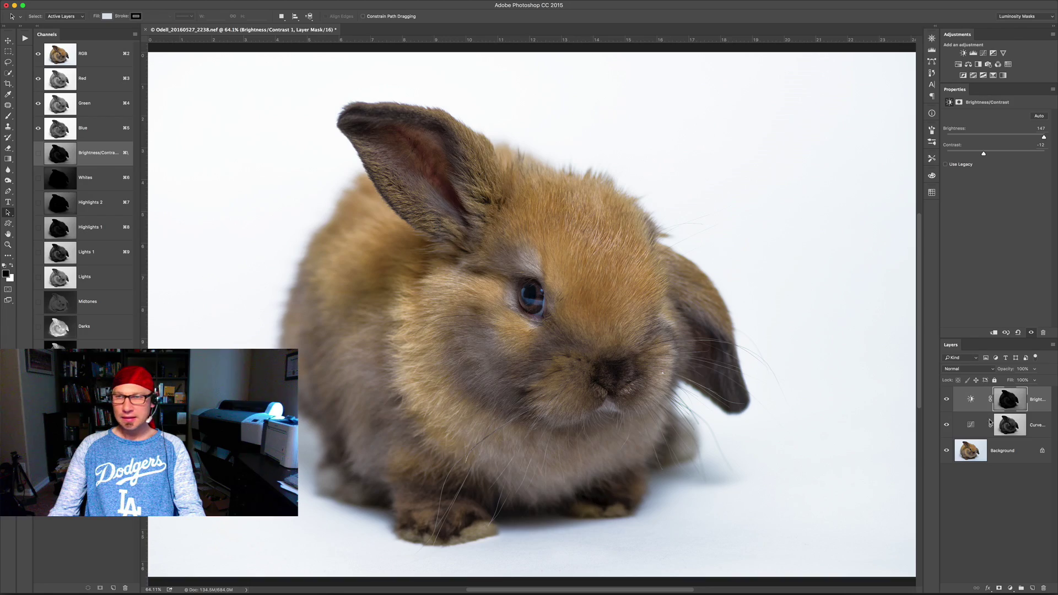
{"action": "left_click", "coordinate": [946, 399]}
{"action": "left_click", "coordinate": [947, 399]}
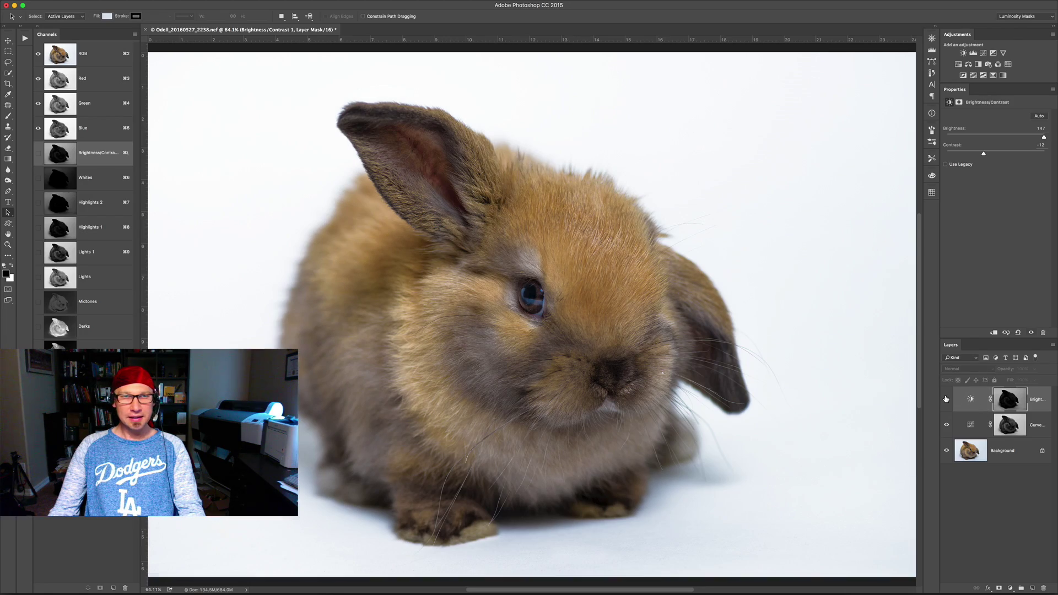